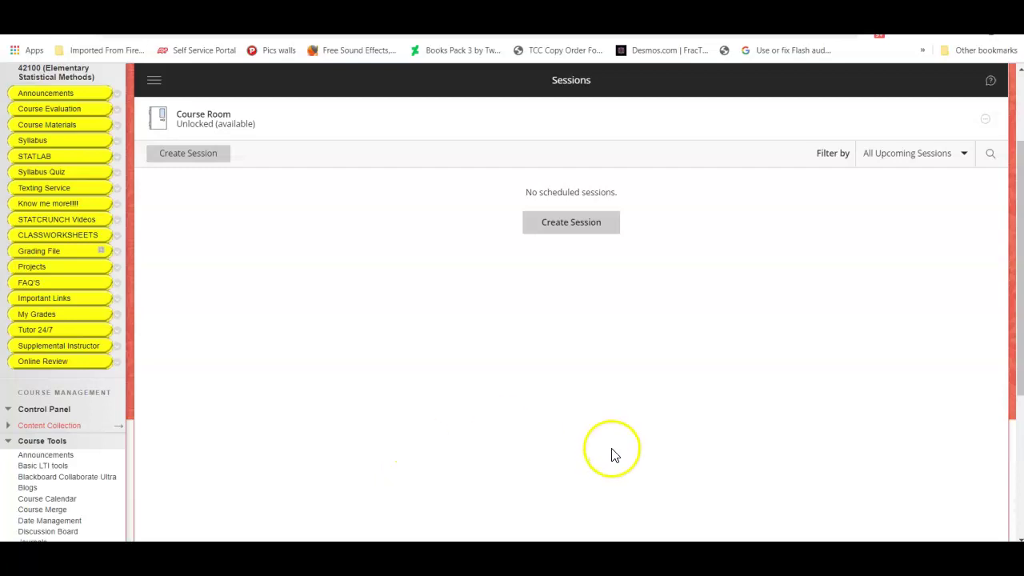
Step: Select the Course Room entry on the Sessions page to bring up its panel
click(588, 235)
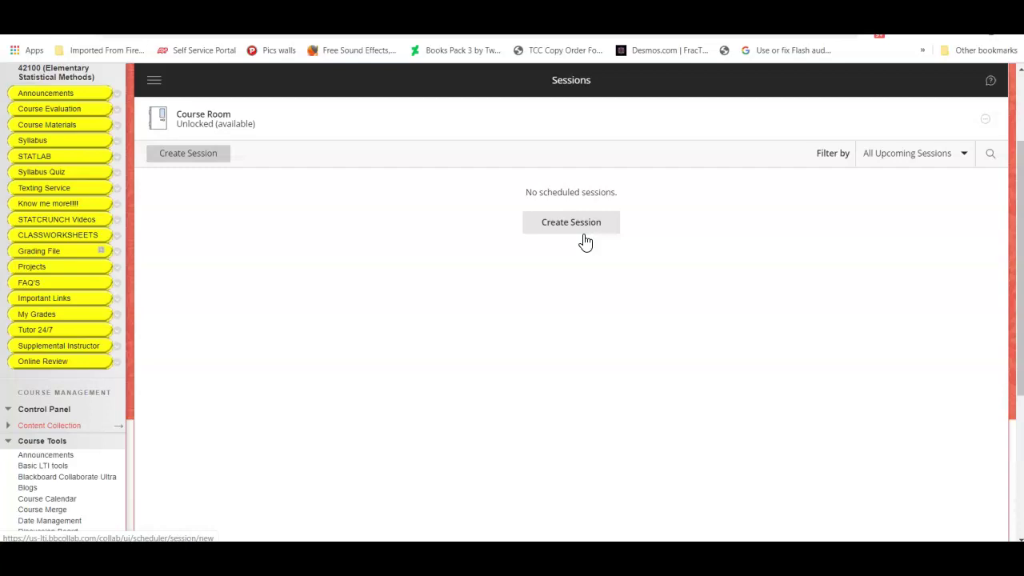
click(582, 240)
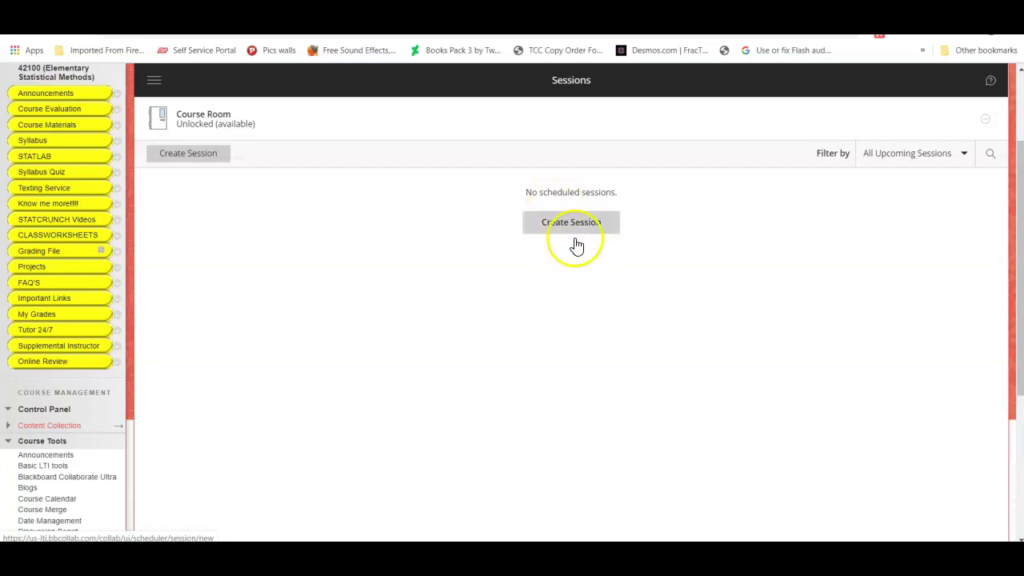
Step: Open the Course Room's settings and scroll down through its Session Settings and back up
click(218, 118)
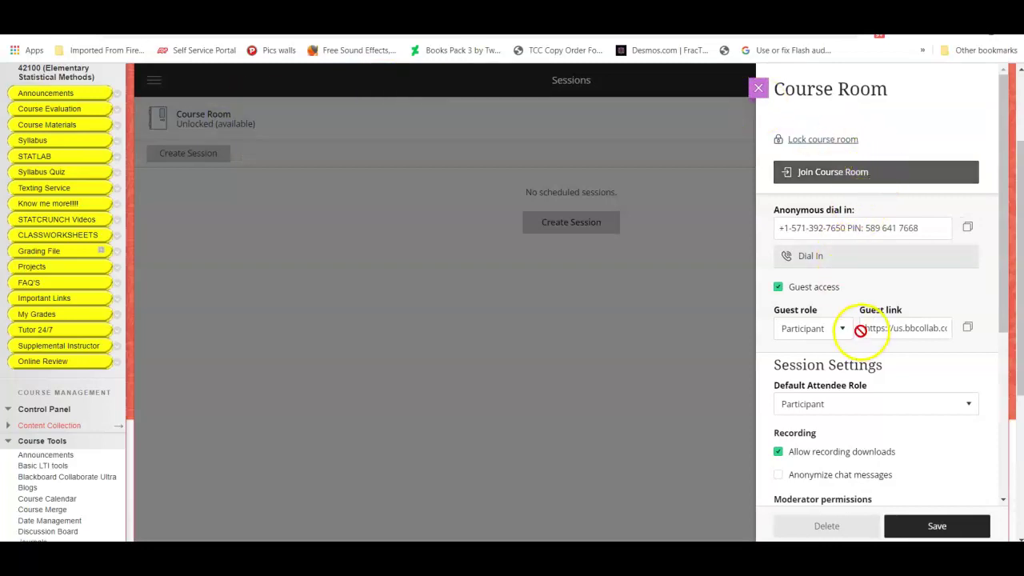
scroll(860, 330, down, 3)
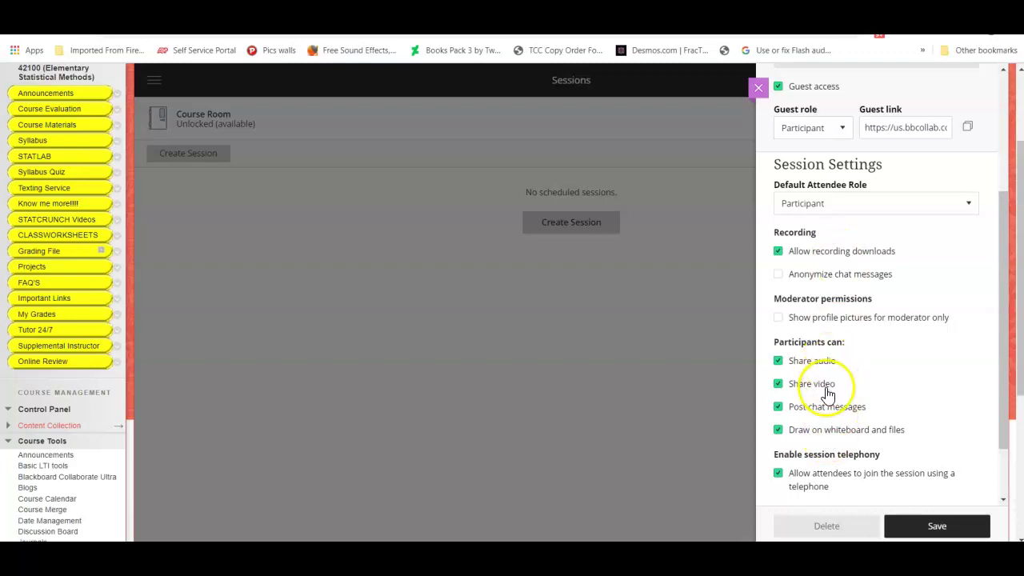
scroll(800, 404, down, 1)
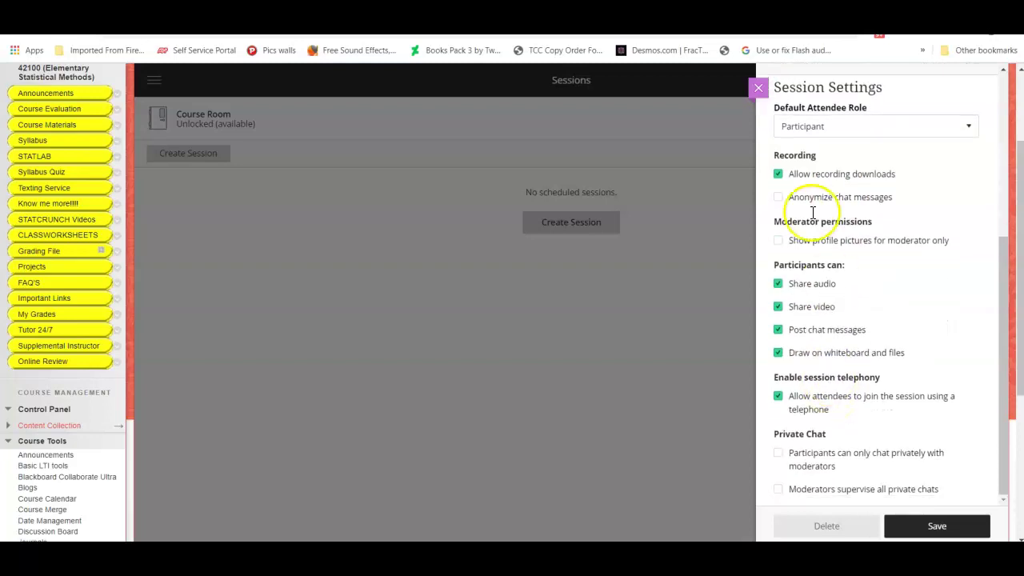
scroll(813, 227, up, 1)
scroll(813, 226, up, 3)
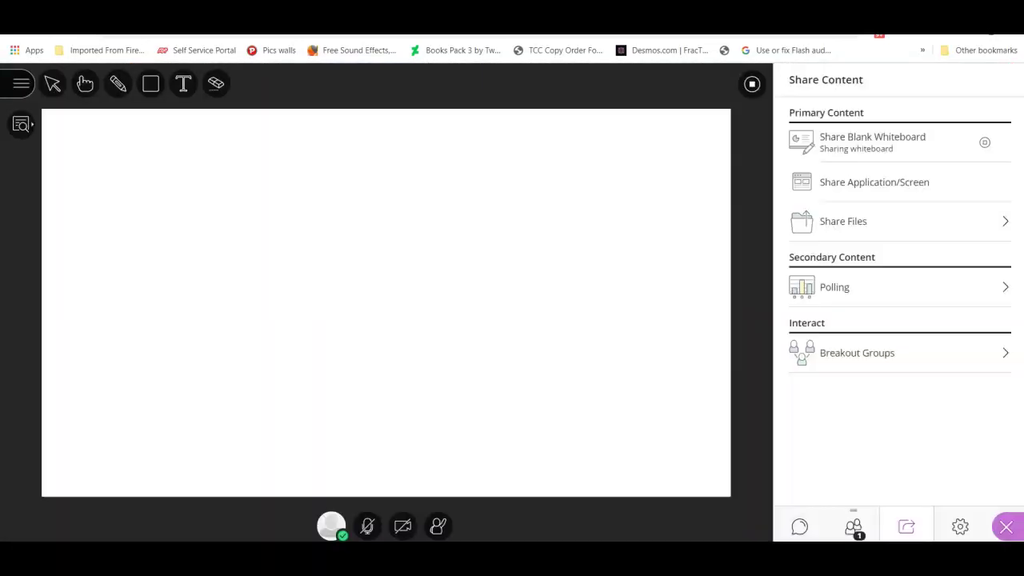
Step: Unmute the microphone, then choose Start Recording from the Session menu
click(369, 527)
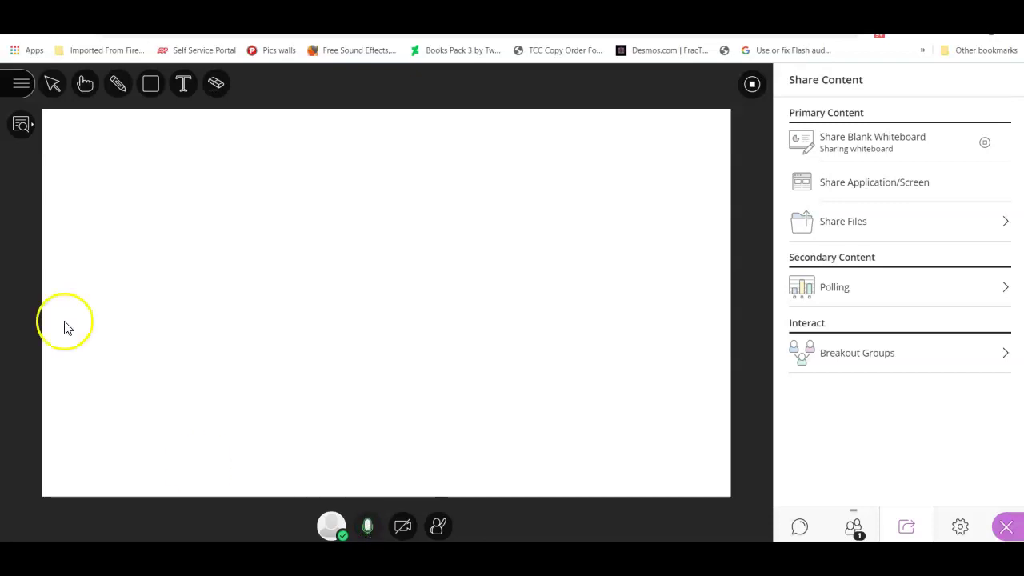
click(18, 90)
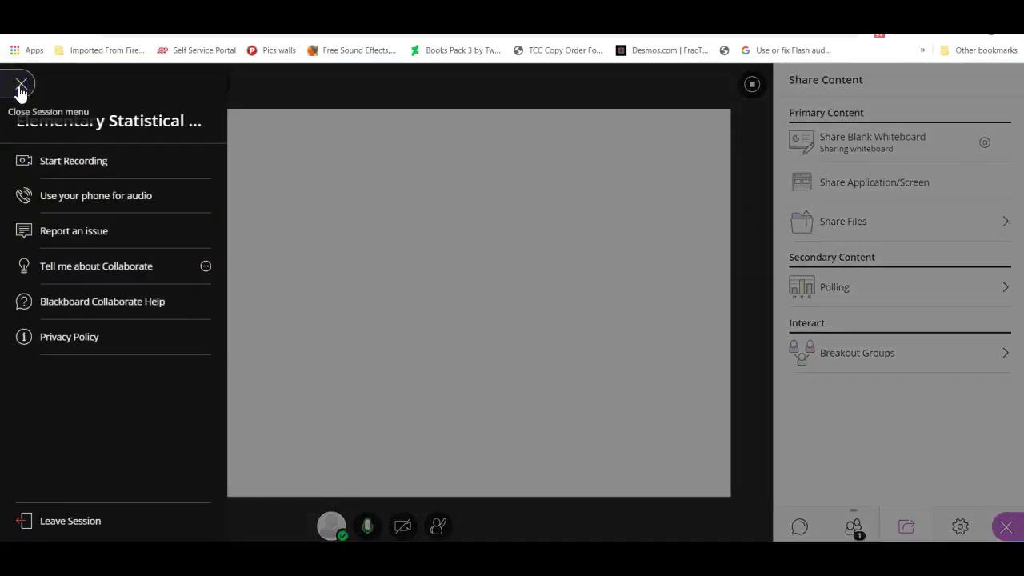
click(53, 162)
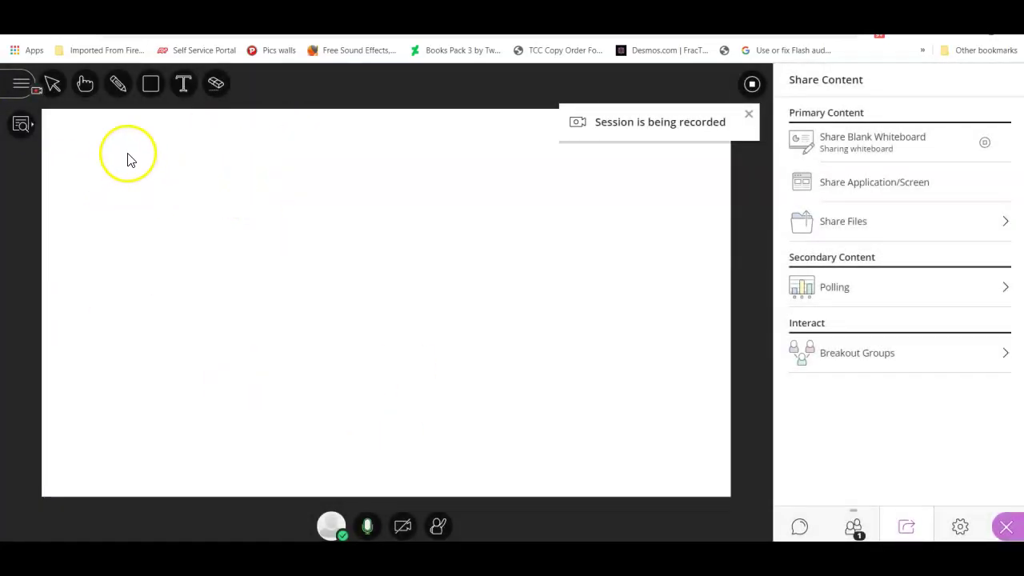
Step: Handwrite the equation 2x+3=5 on the whiteboard with the Pencil tool
click(120, 90)
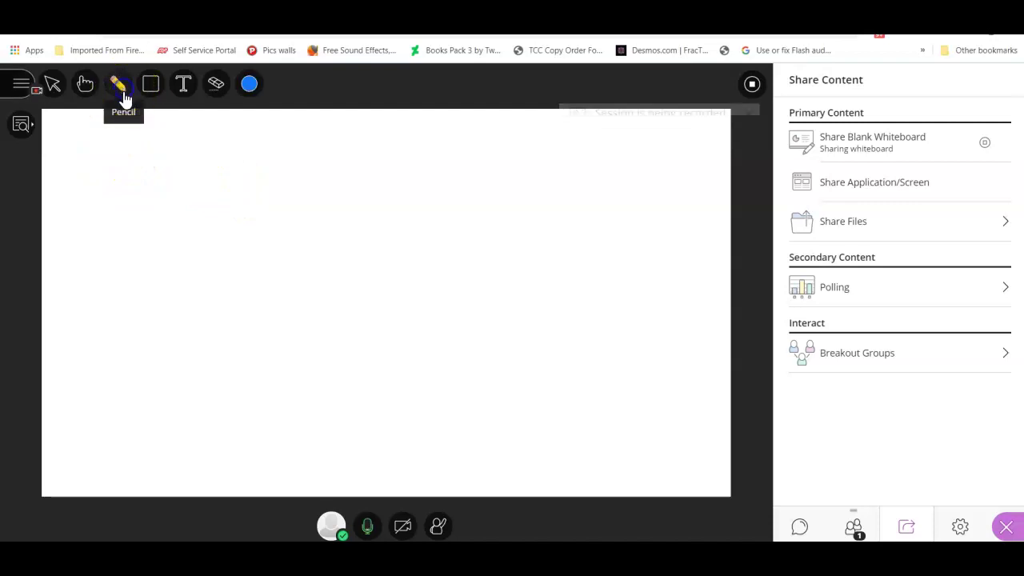
mouse_move(124, 149)
mouse_down()
mouse_move(119, 183)
mouse_move(153, 190)
mouse_up()
drag(218, 139, 183, 181)
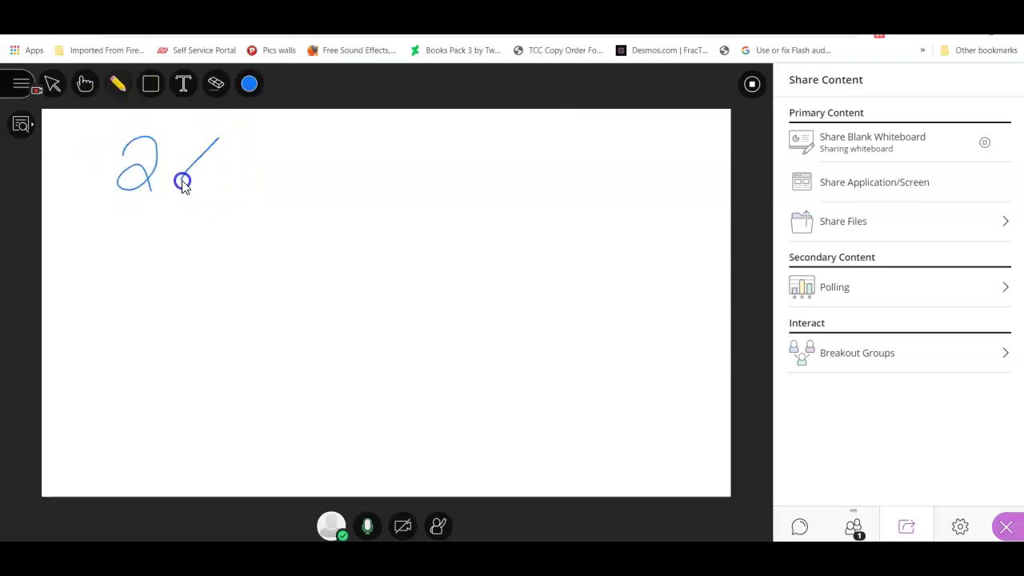
mouse_move(183, 143)
mouse_down()
mouse_move(211, 176)
mouse_move(265, 161)
mouse_move(245, 194)
mouse_up()
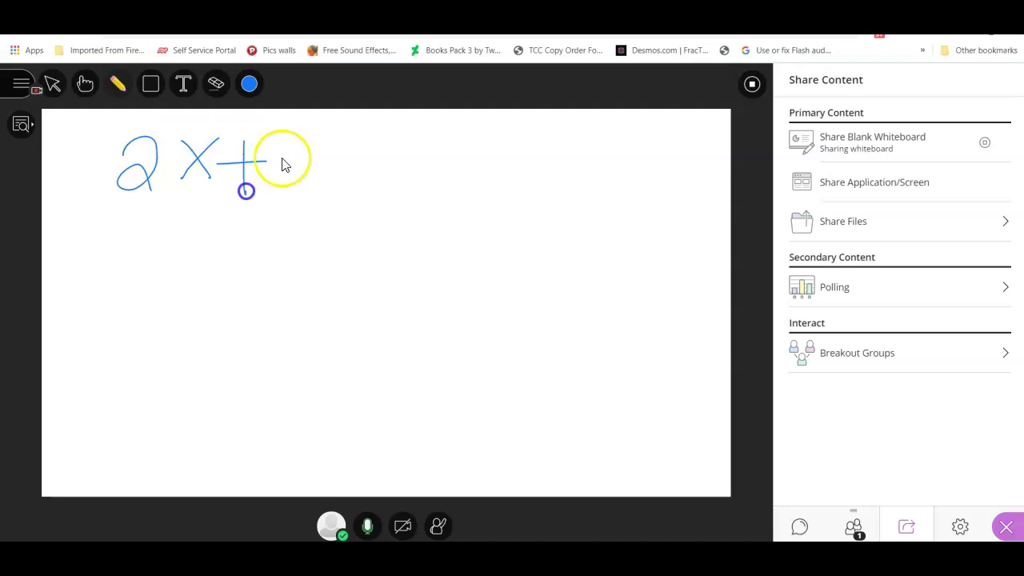
mouse_move(301, 140)
mouse_down()
mouse_move(297, 200)
mouse_move(286, 201)
mouse_up()
mouse_move(342, 170)
mouse_down()
mouse_move(359, 170)
mouse_move(373, 187)
mouse_up()
mouse_move(432, 144)
mouse_down()
mouse_move(402, 146)
mouse_move(384, 203)
mouse_up()
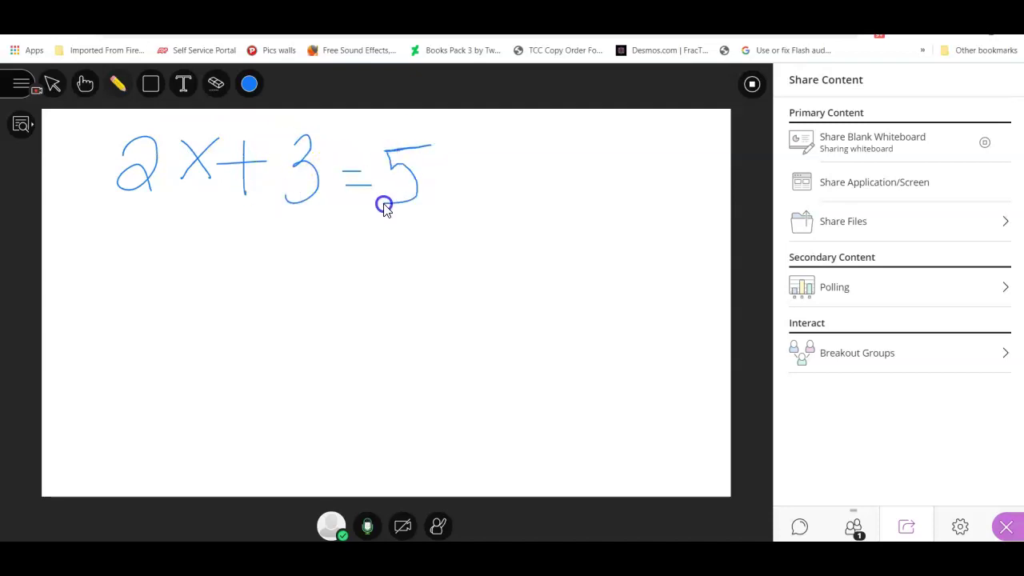
Step: Draw an ellipse below the 2x and a horizontal line to its right
click(150, 83)
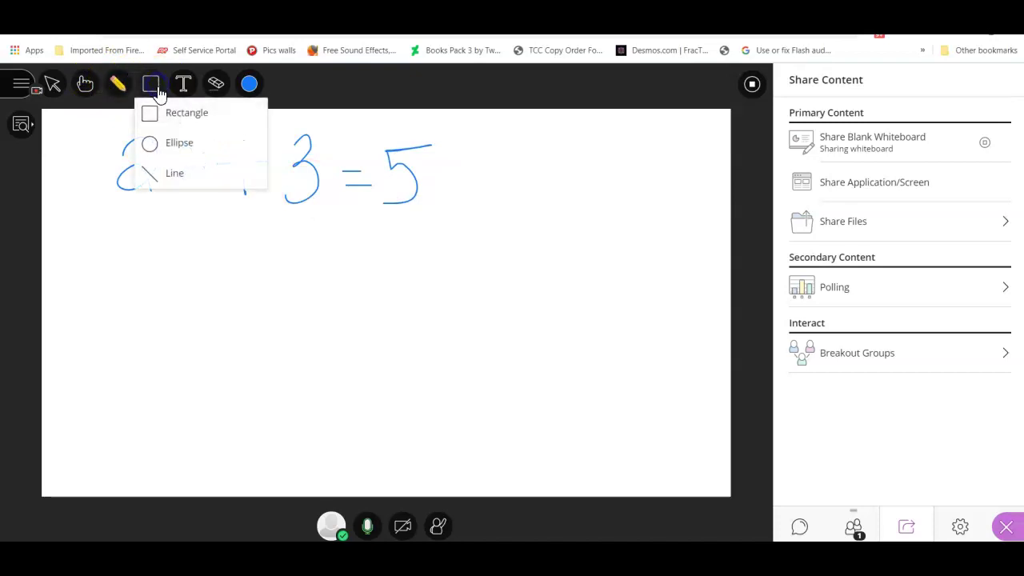
click(156, 142)
drag(137, 240, 186, 278)
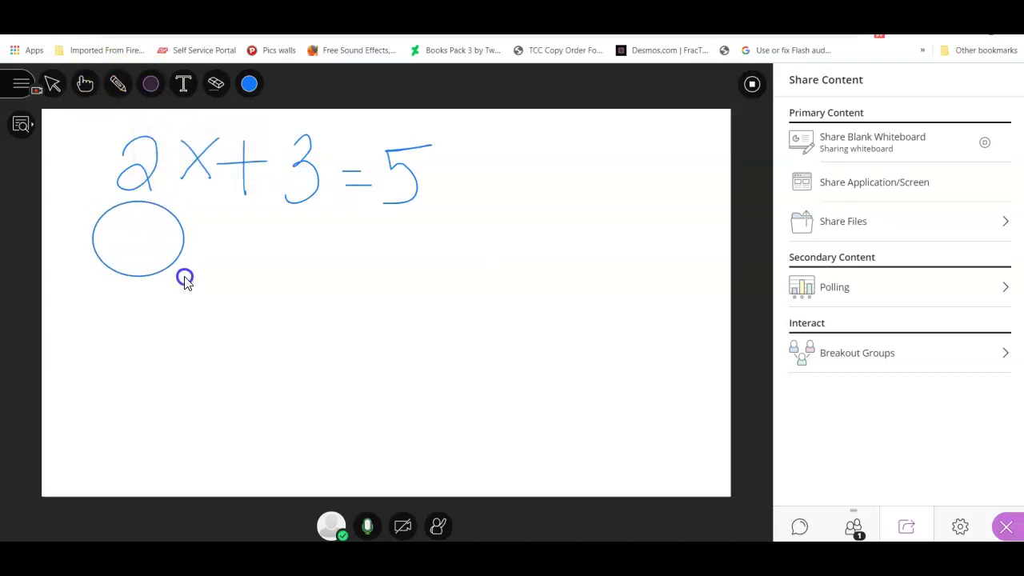
click(150, 83)
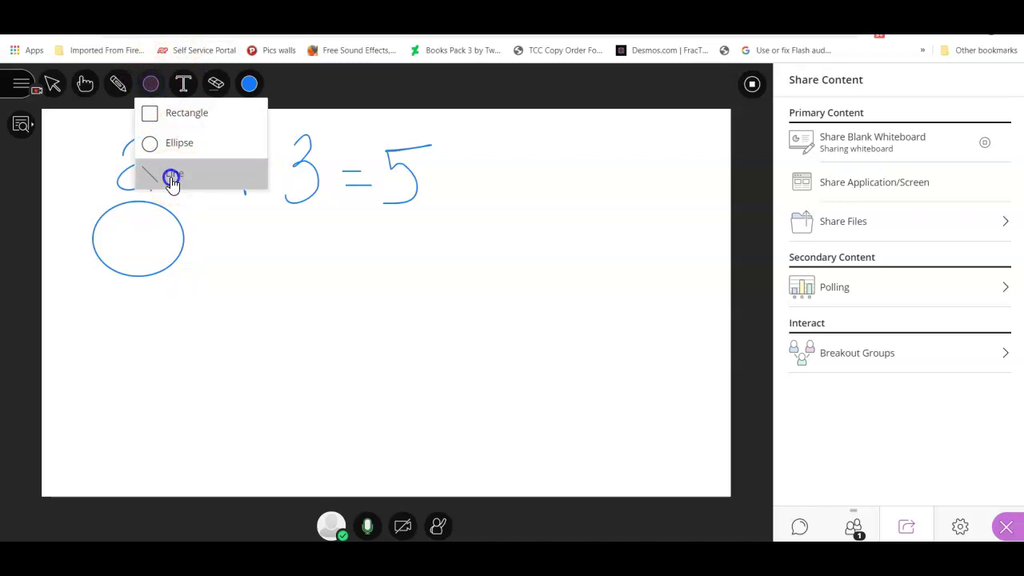
click(170, 177)
drag(253, 261, 341, 261)
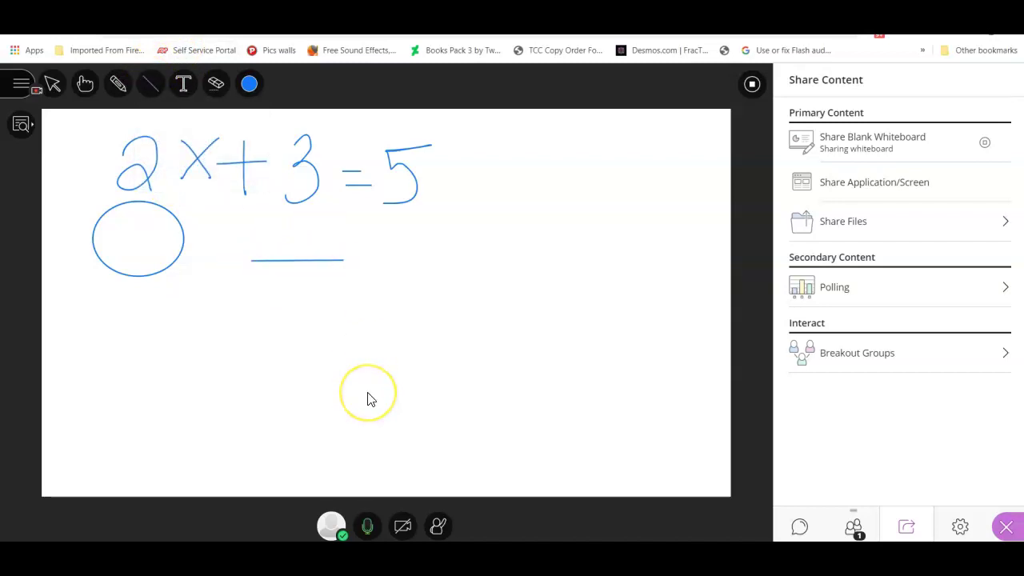
Step: Share Chapter 2.pdf to the room and present its slide 01
click(898, 230)
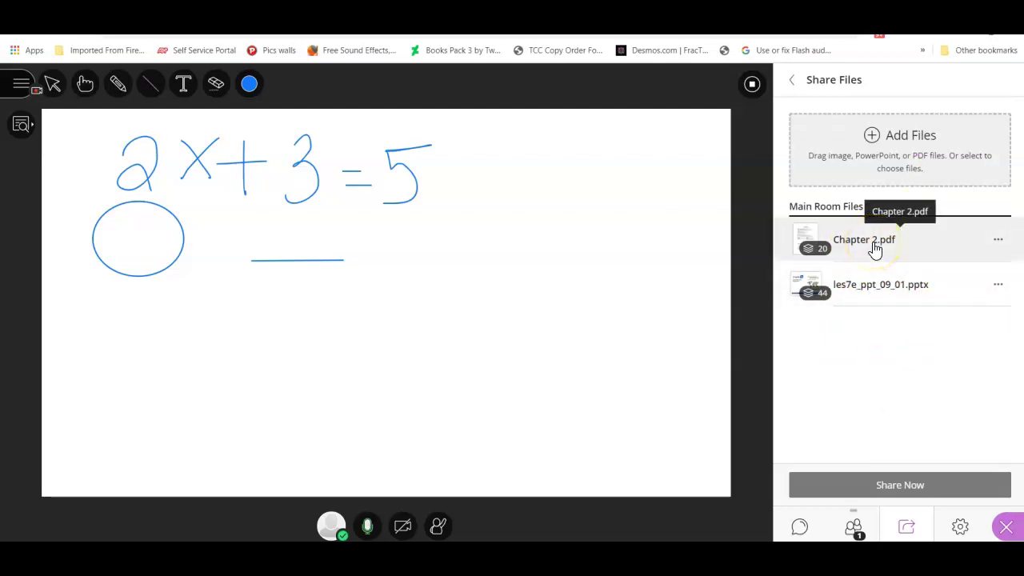
click(875, 251)
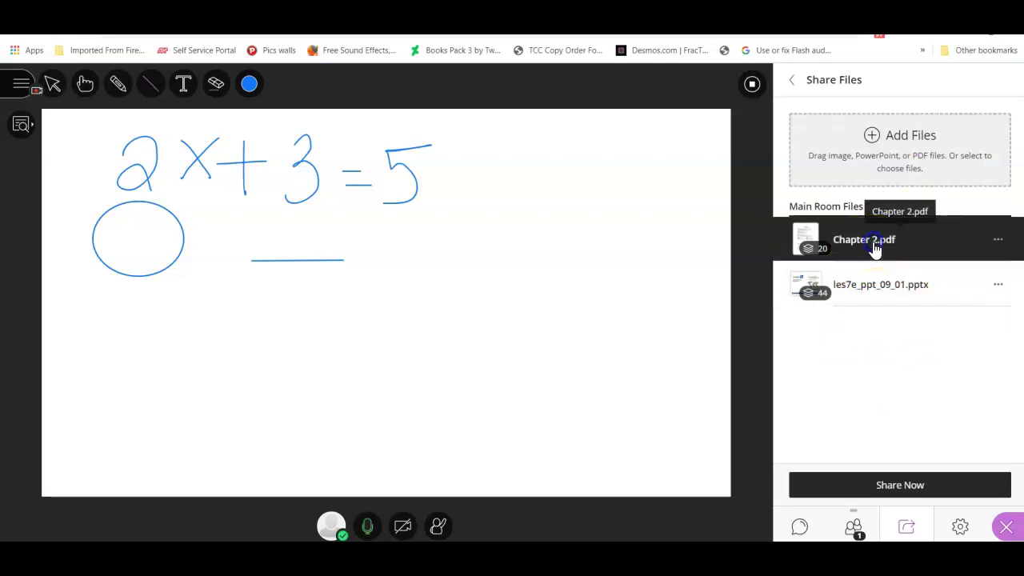
click(907, 485)
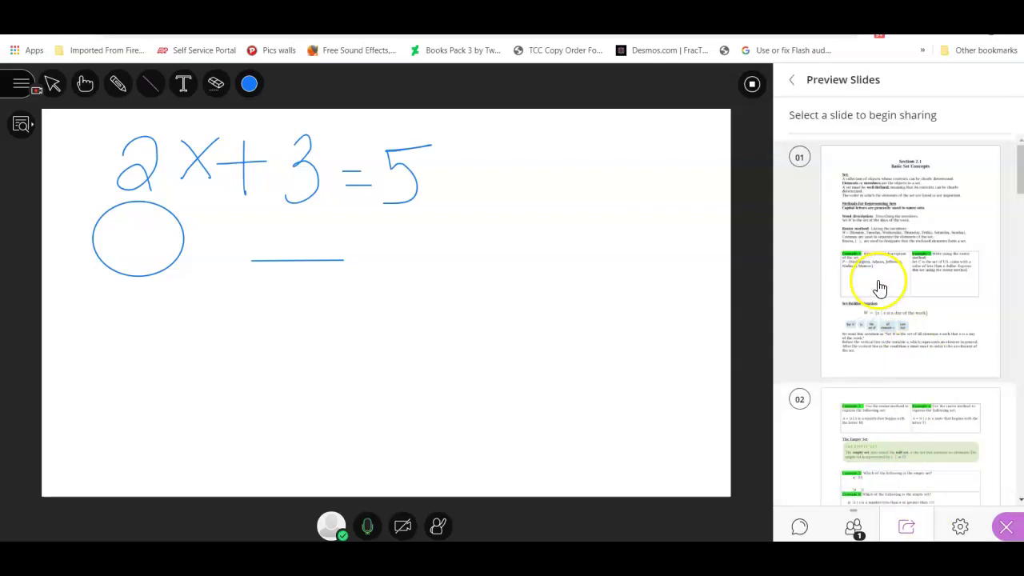
click(880, 285)
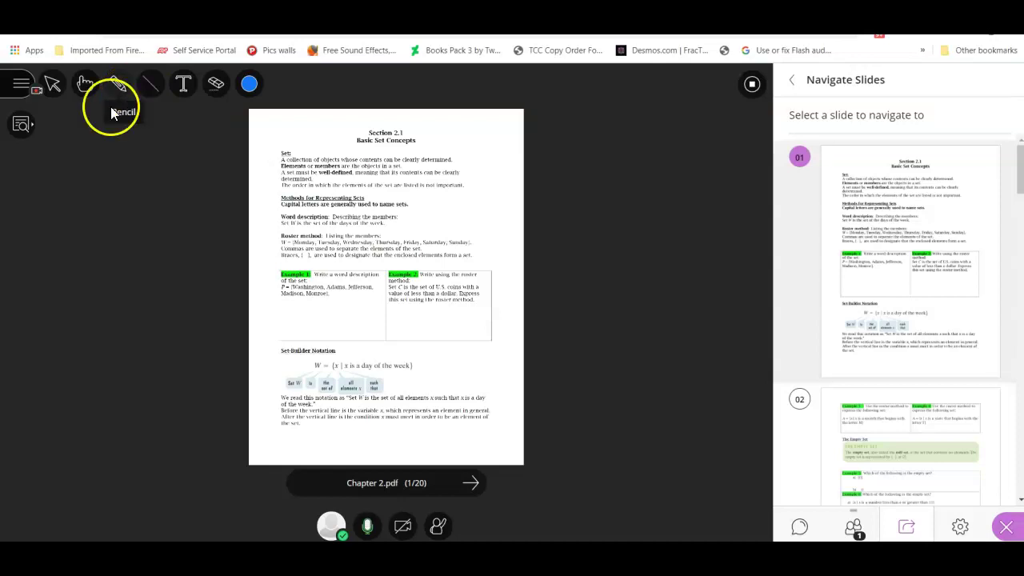
Step: Zoom in twice on slide 1, scribble a looping Pencil stroke over its text, and stop recording
click(21, 124)
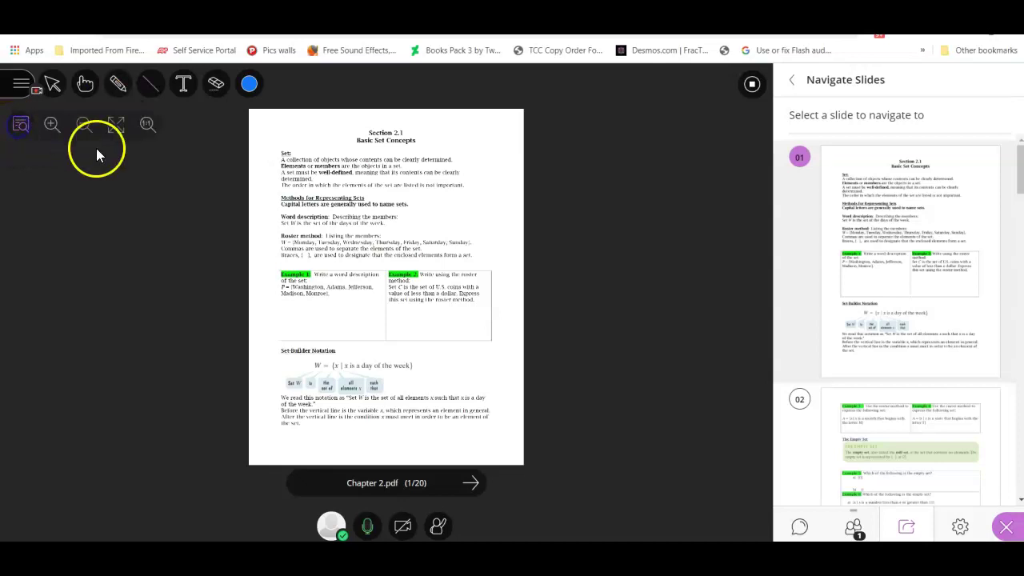
click(52, 125)
click(51, 124)
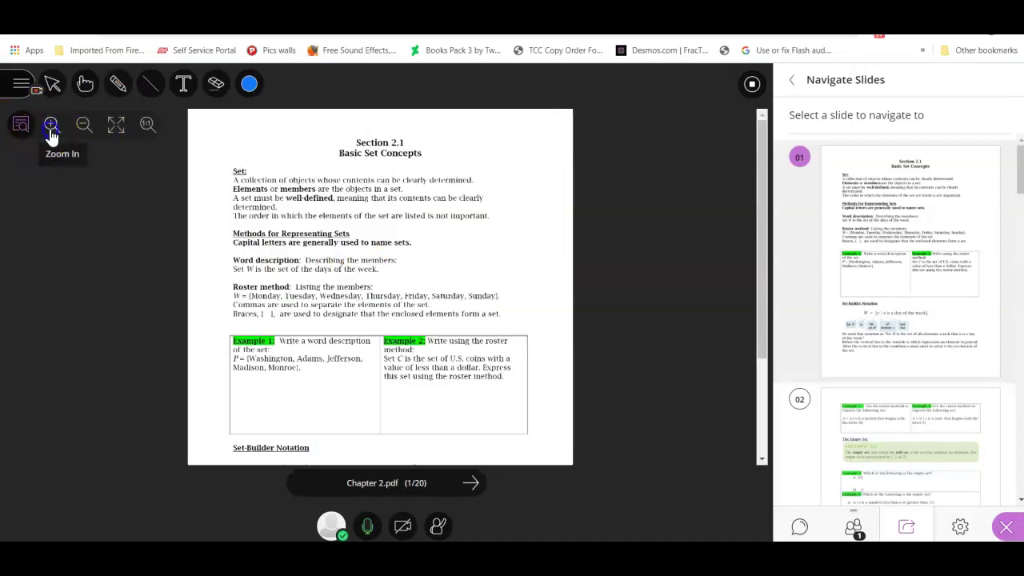
click(117, 88)
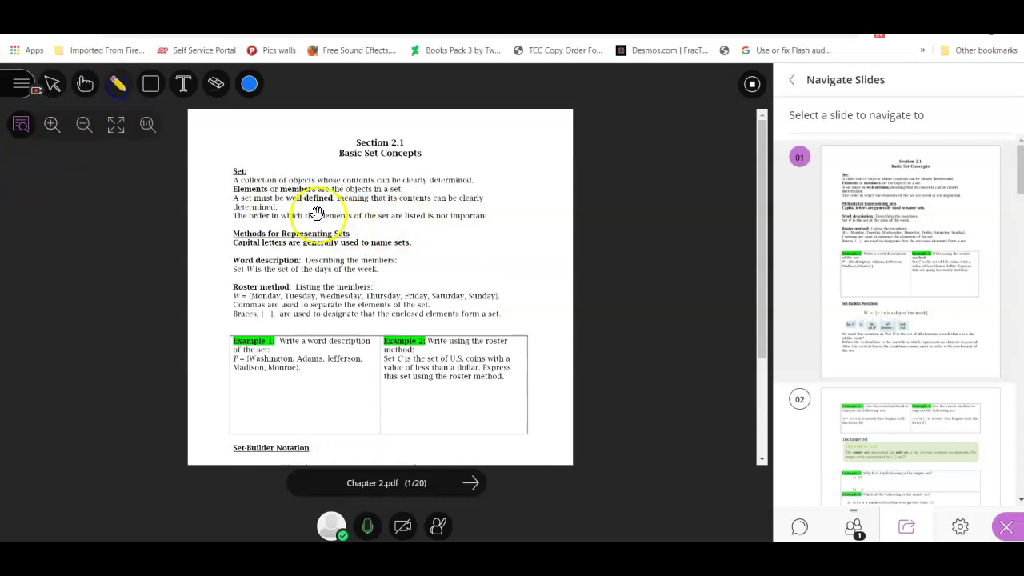
mouse_move(319, 215)
mouse_down()
mouse_move(302, 231)
mouse_move(388, 264)
mouse_move(462, 183)
mouse_move(356, 206)
mouse_move(320, 361)
mouse_move(385, 377)
mouse_up()
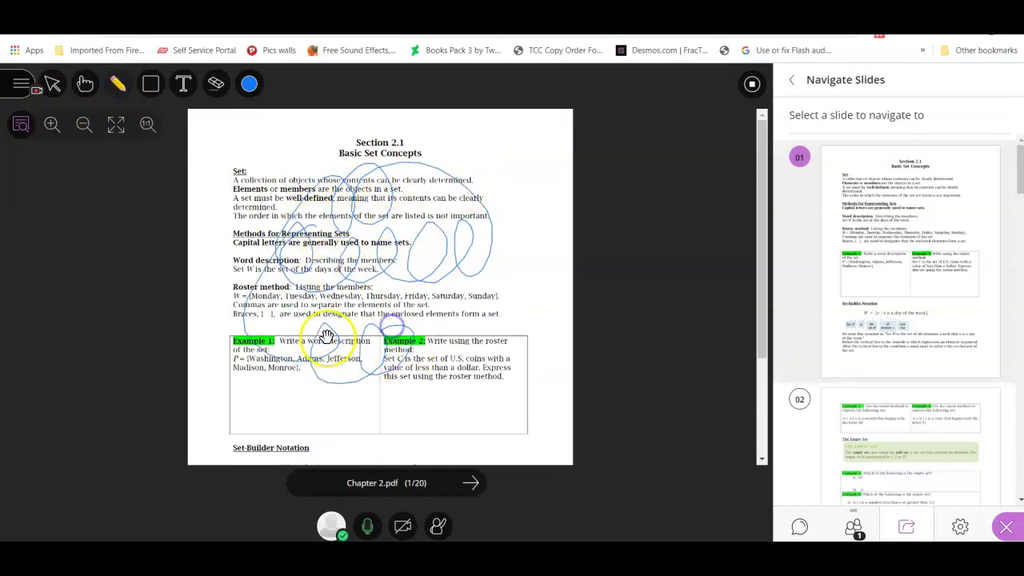
click(21, 94)
click(69, 171)
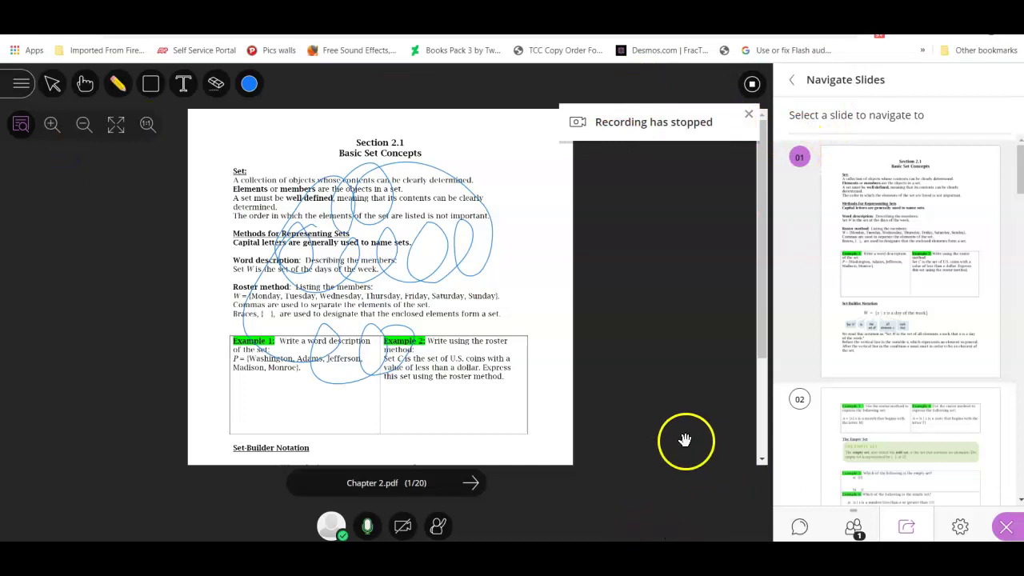
Step: Collapse the side panel and choose Leave Session from My Status and Settings
click(1005, 528)
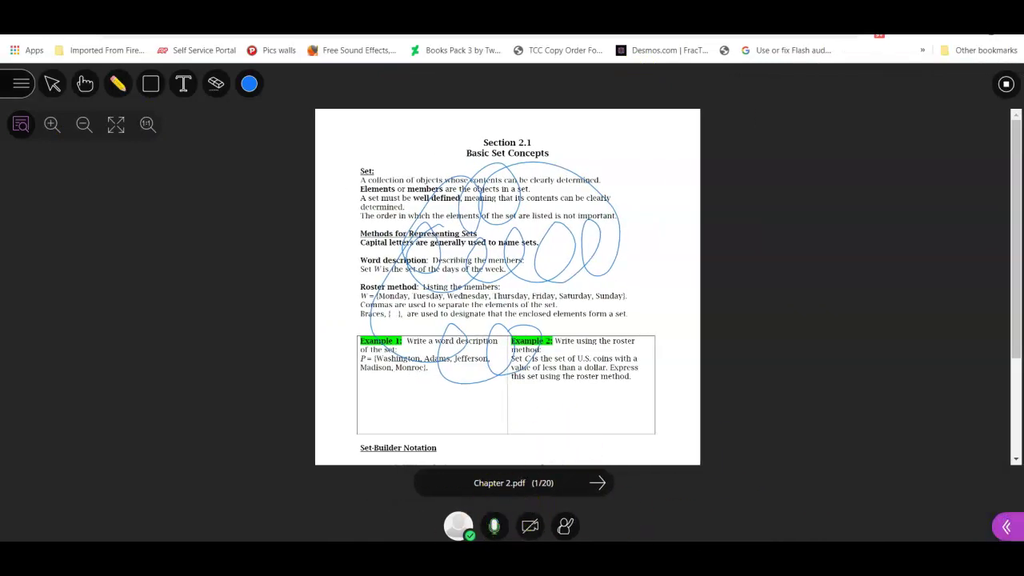
click(458, 527)
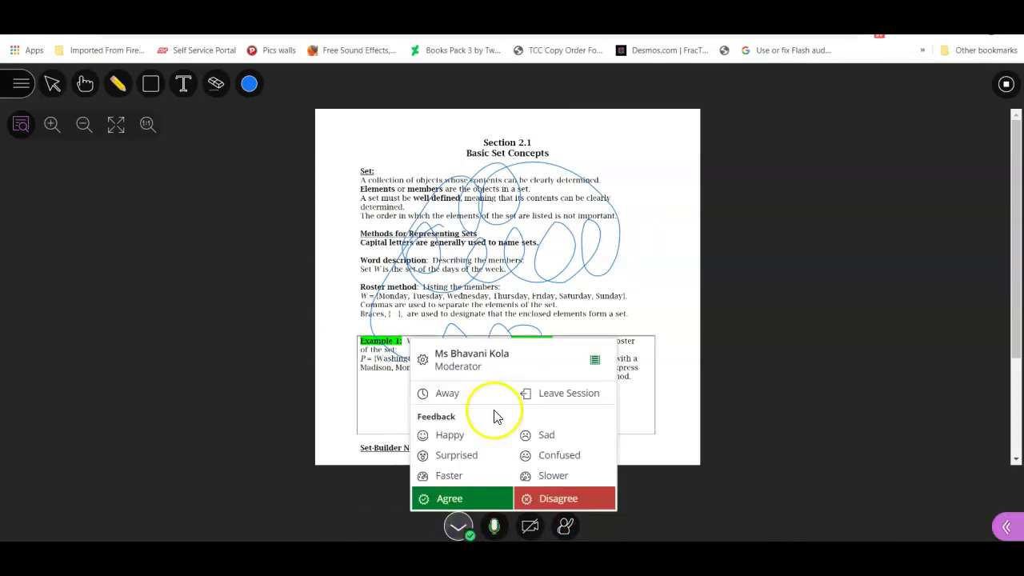
click(562, 393)
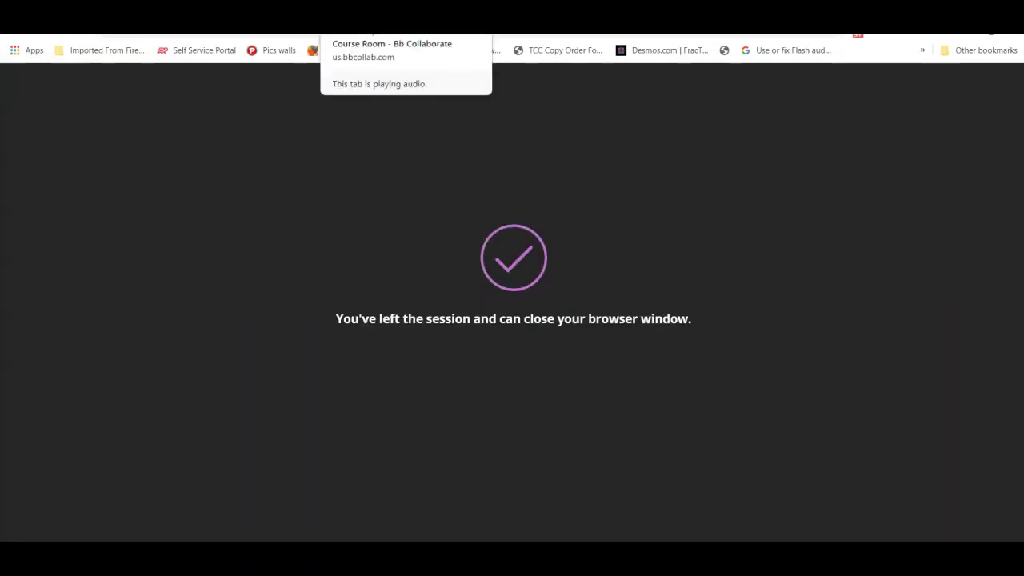
Step: Close the session tab, dismiss the Course Room panel, and go to Recordings
key(ctrl+w)
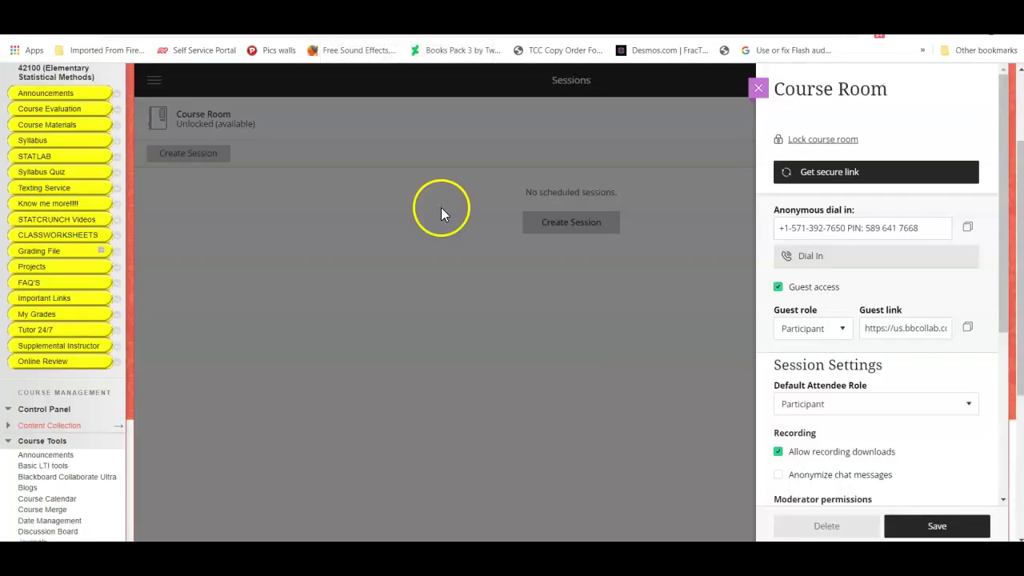
click(379, 440)
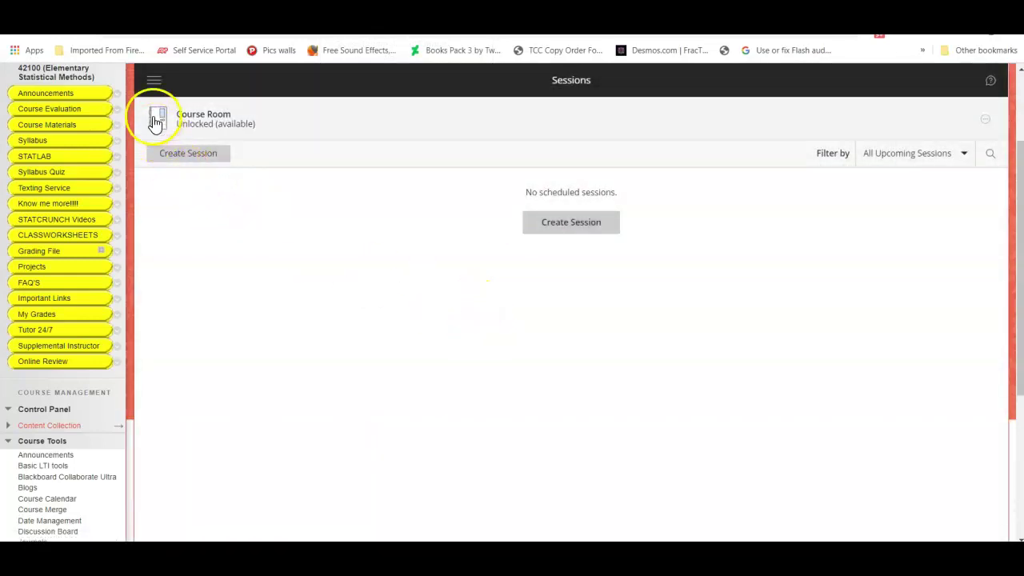
click(156, 86)
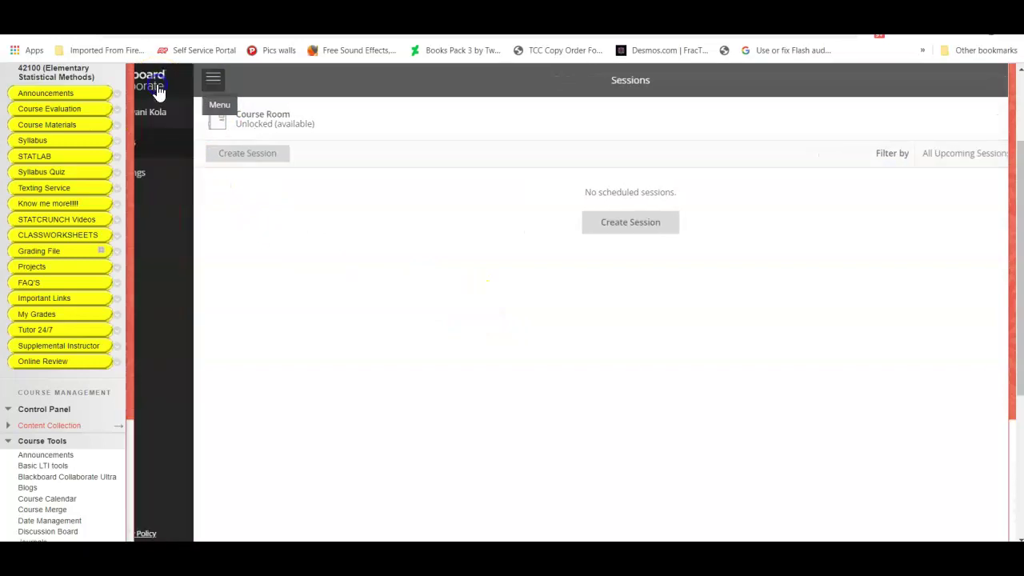
click(181, 175)
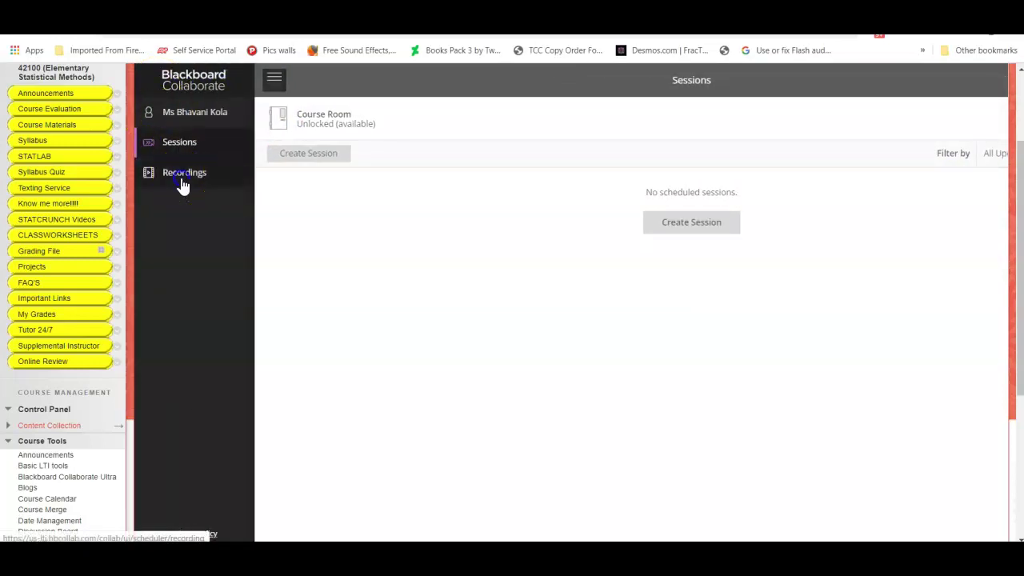
Step: Open the options for the Elementary Statistical Methods recording 4
click(453, 171)
click(297, 229)
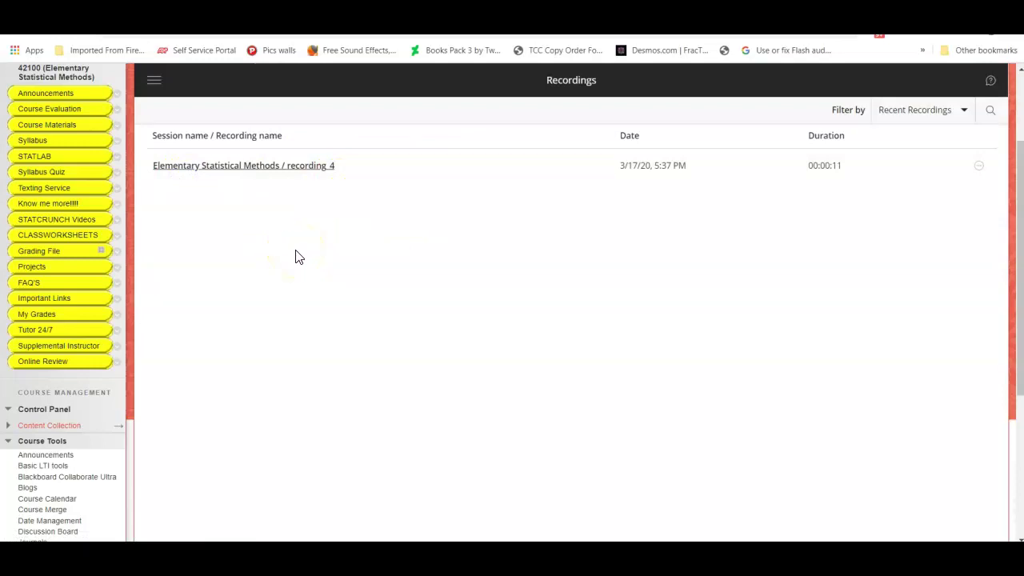
click(306, 173)
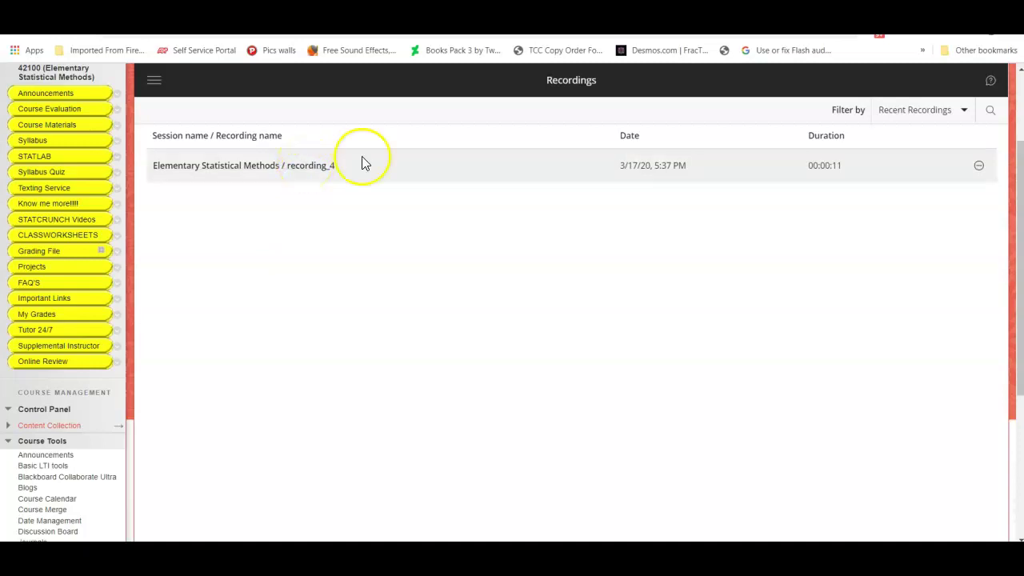
click(979, 168)
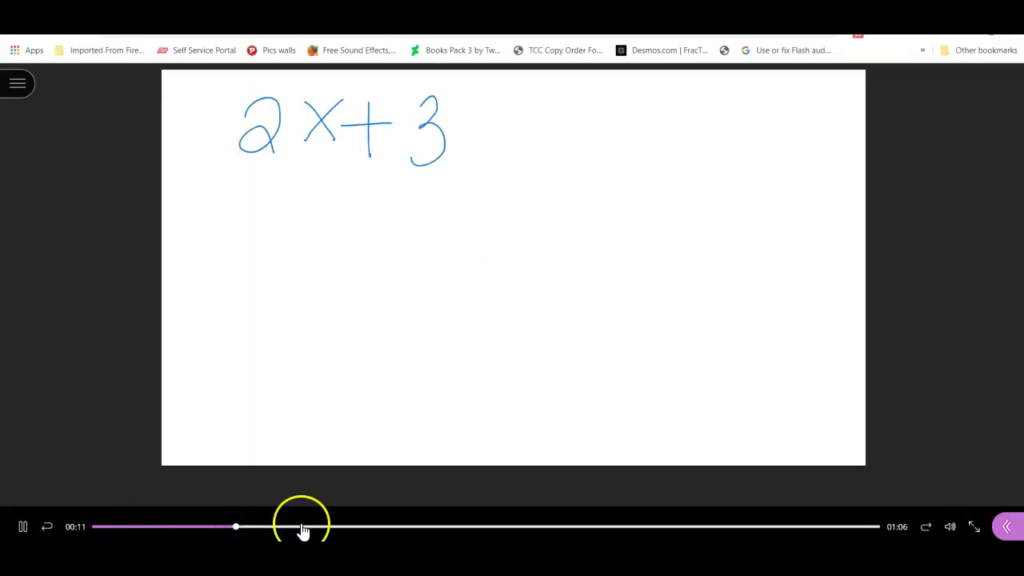
Step: Skip the playback ahead to about 00:38 on the shared PDF page, pausing and resuming
click(344, 532)
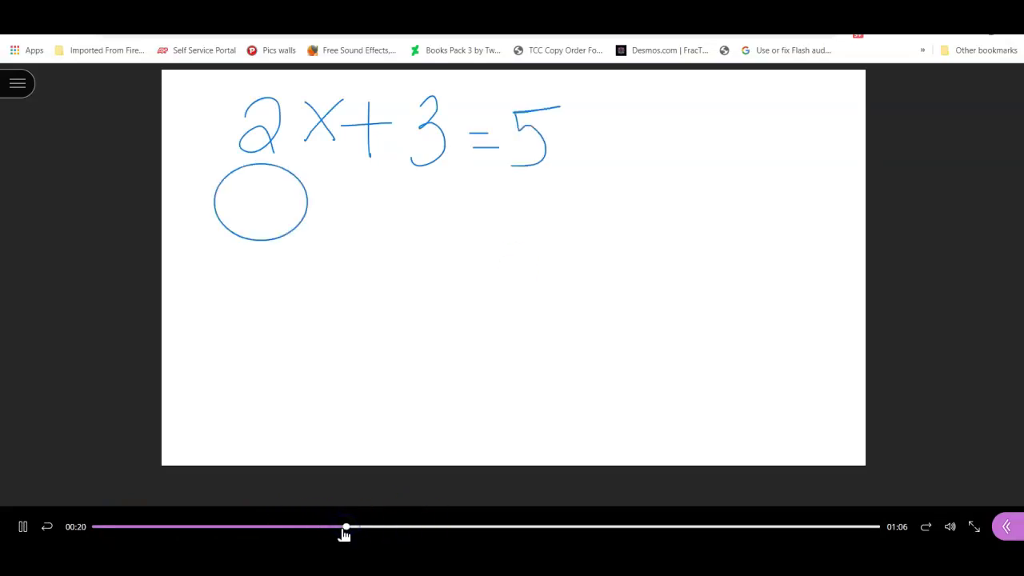
drag(359, 529, 556, 527)
click(609, 528)
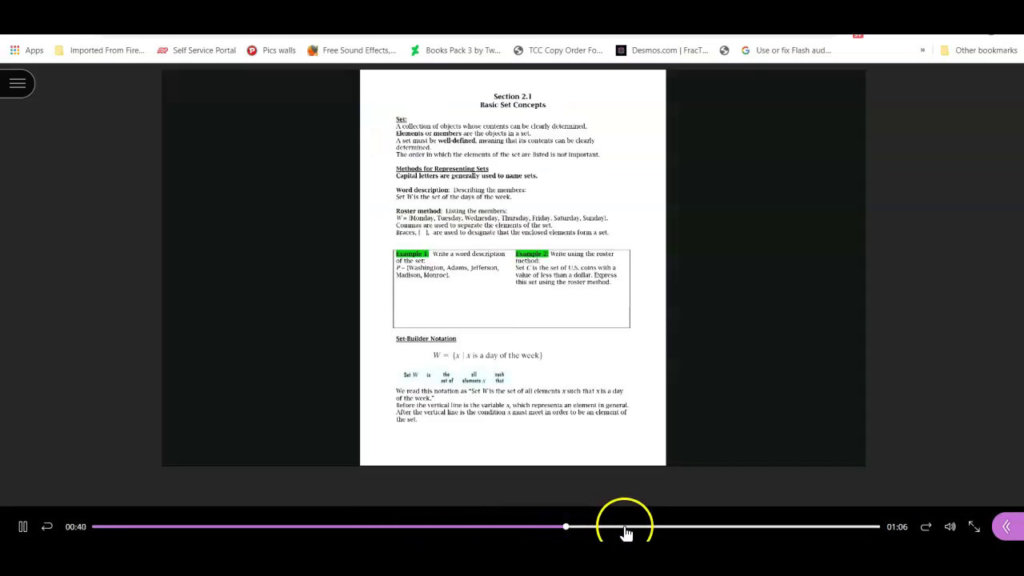
click(22, 526)
click(21, 525)
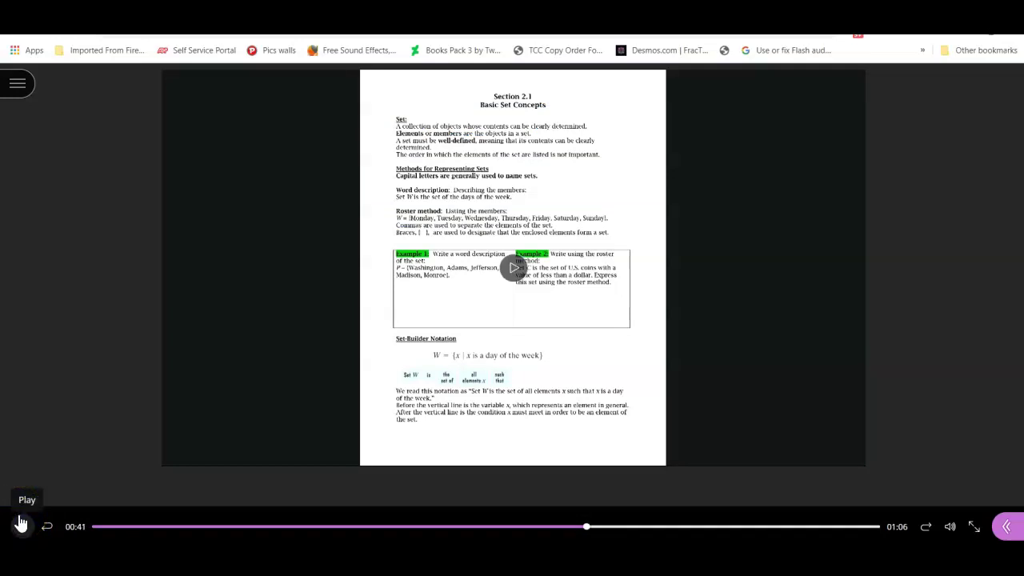
click(516, 276)
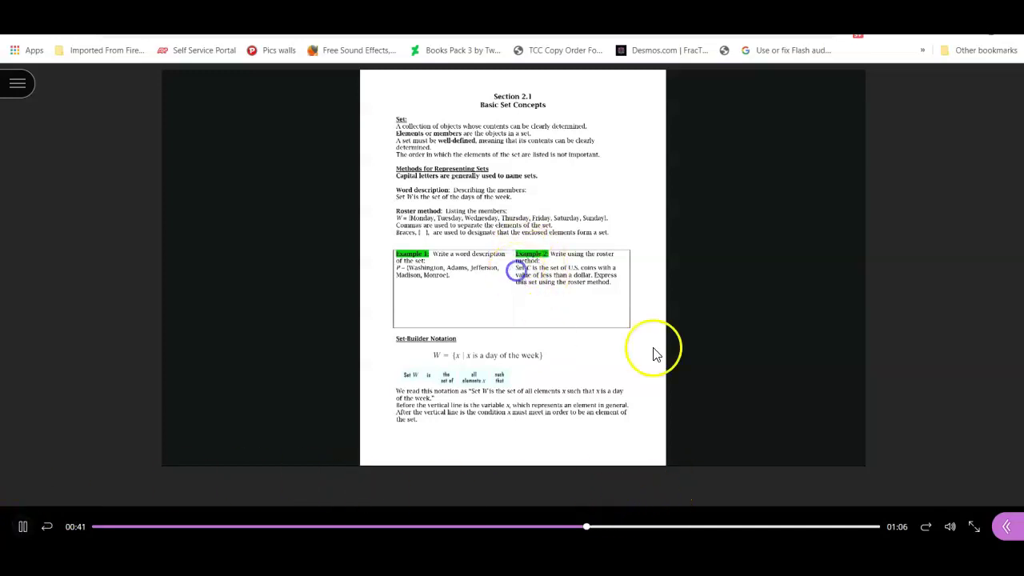
Step: Drag the volume slider to 0% and pause the recording at 00:53
click(943, 526)
click(878, 506)
click(925, 512)
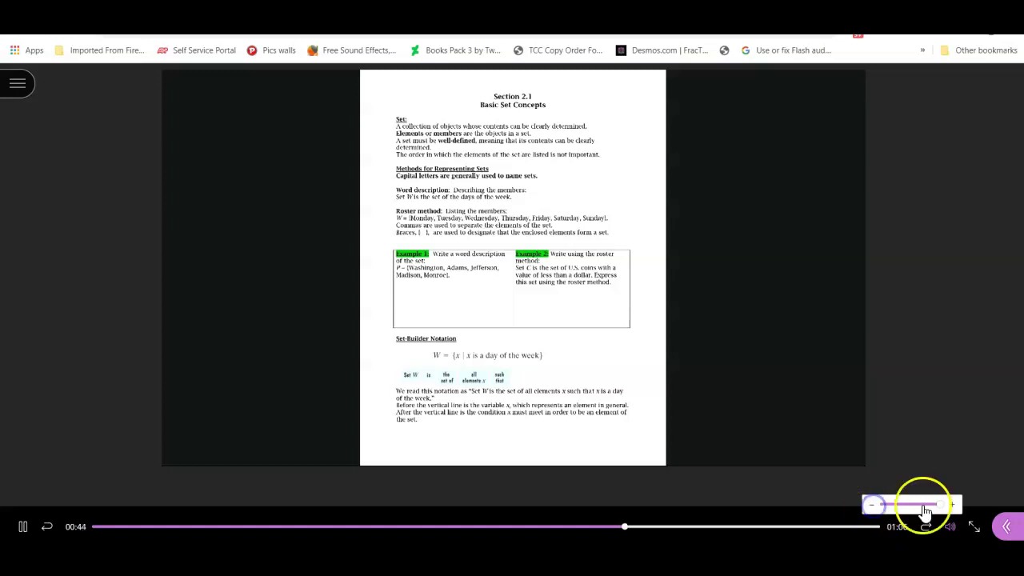
drag(933, 507, 850, 521)
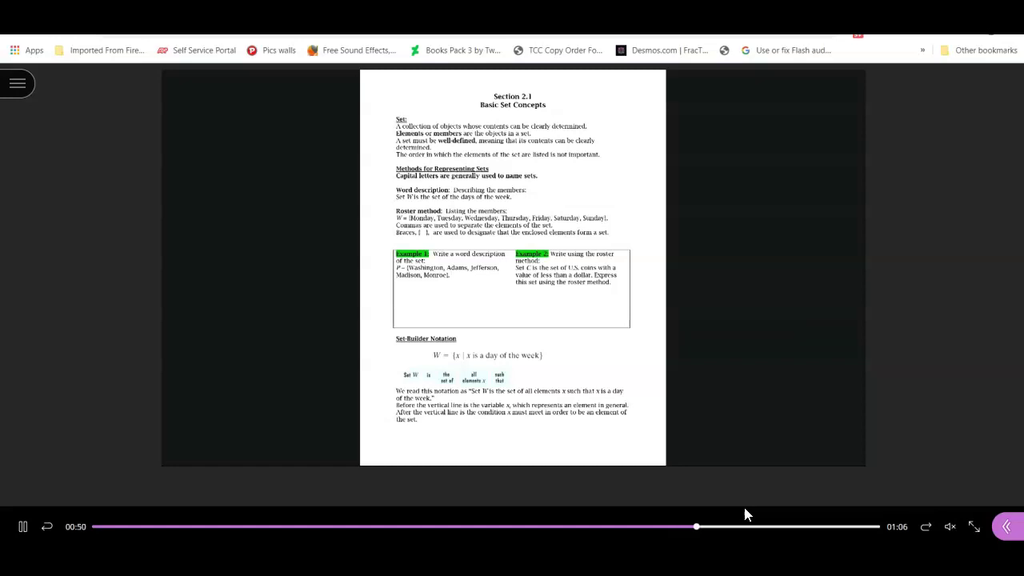
click(22, 526)
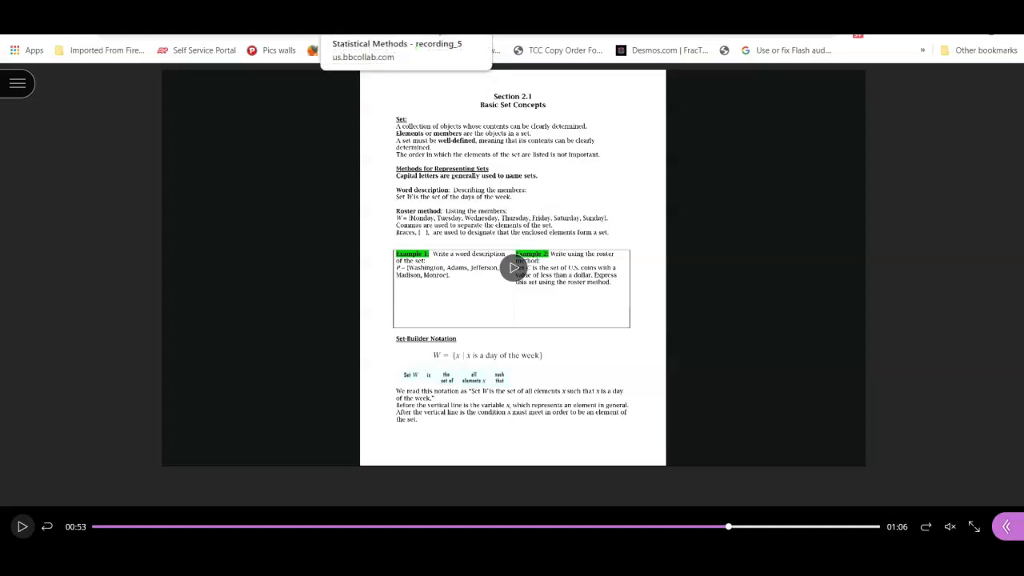
Step: Close the player with Ctrl+W and open the Collaborate navigation menu
key(ctrl+w)
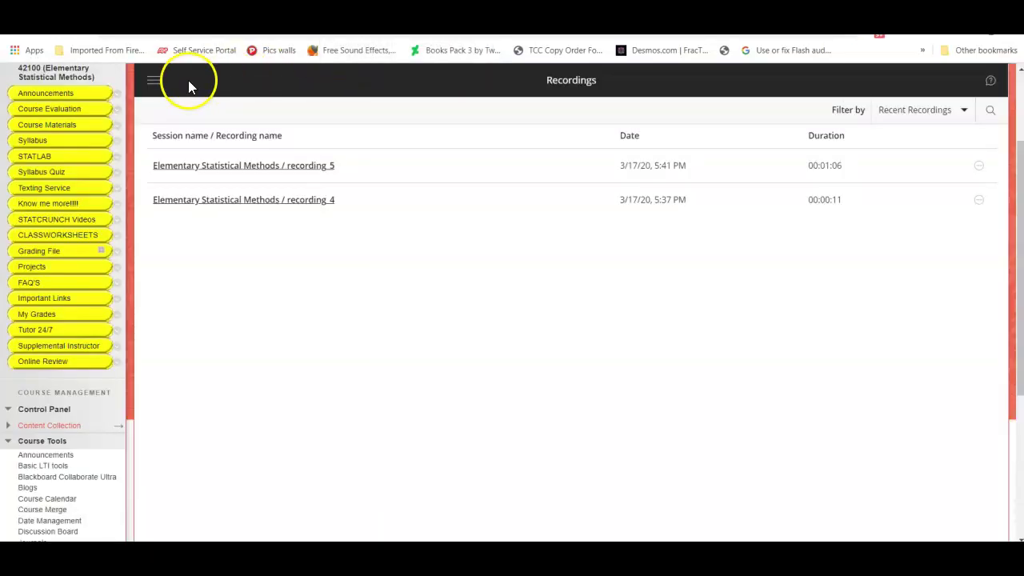
click(153, 80)
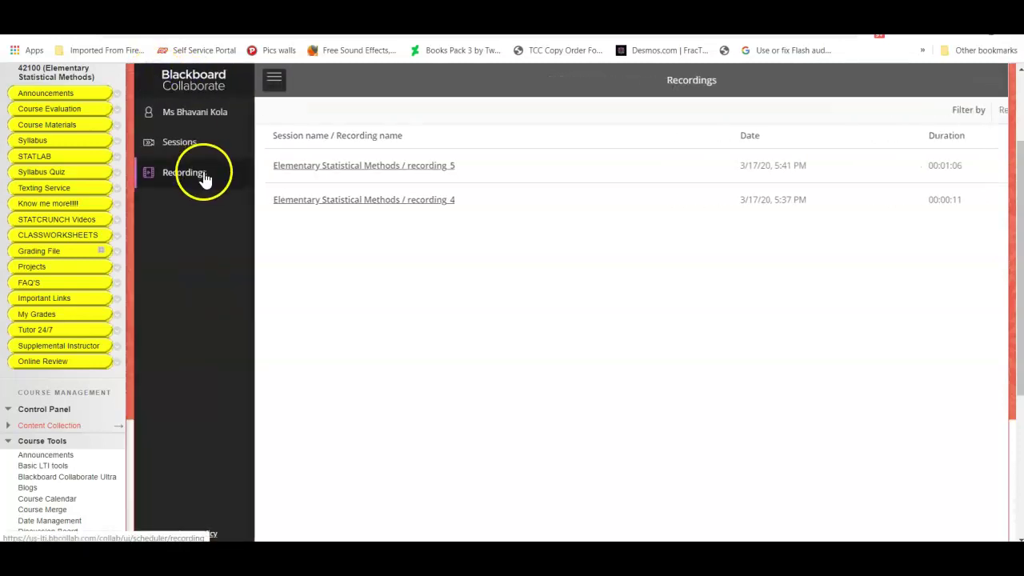